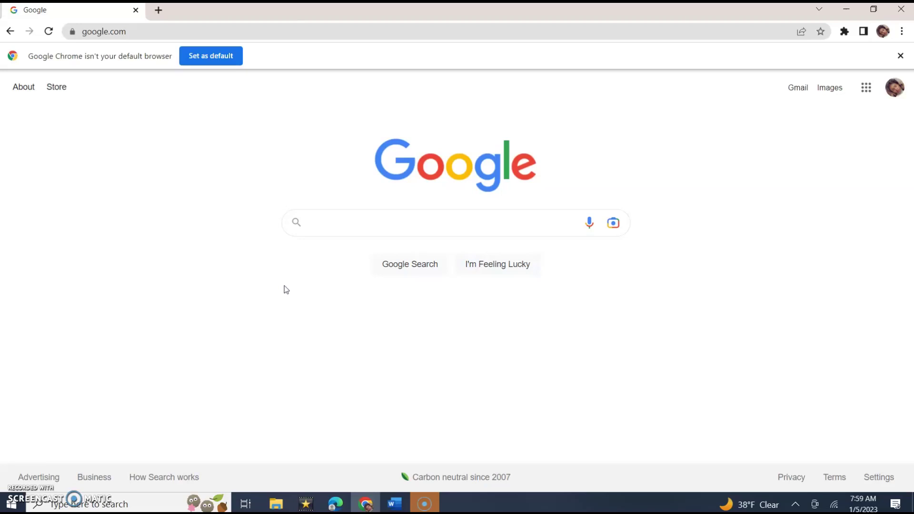
- Search Google for 'microsoft office web version'
{"action": "type", "text": "micr"}
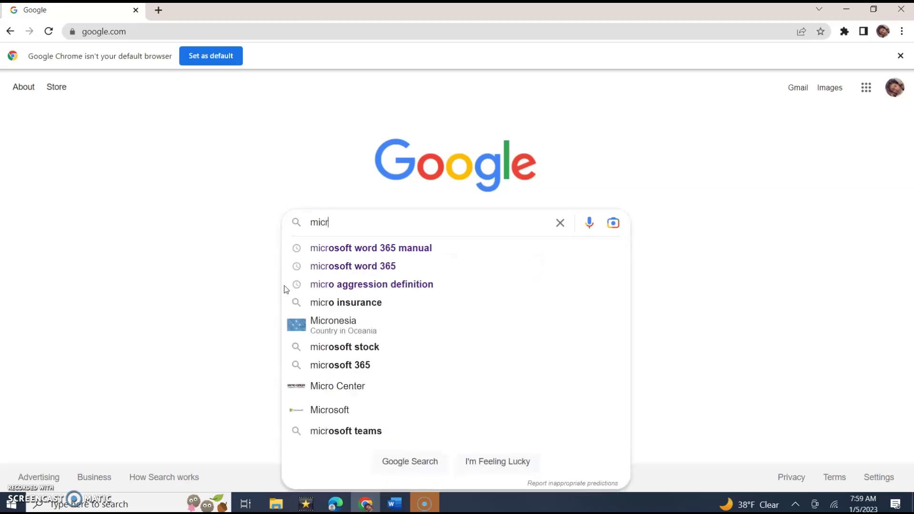
{"action": "type", "text": "osoft"}
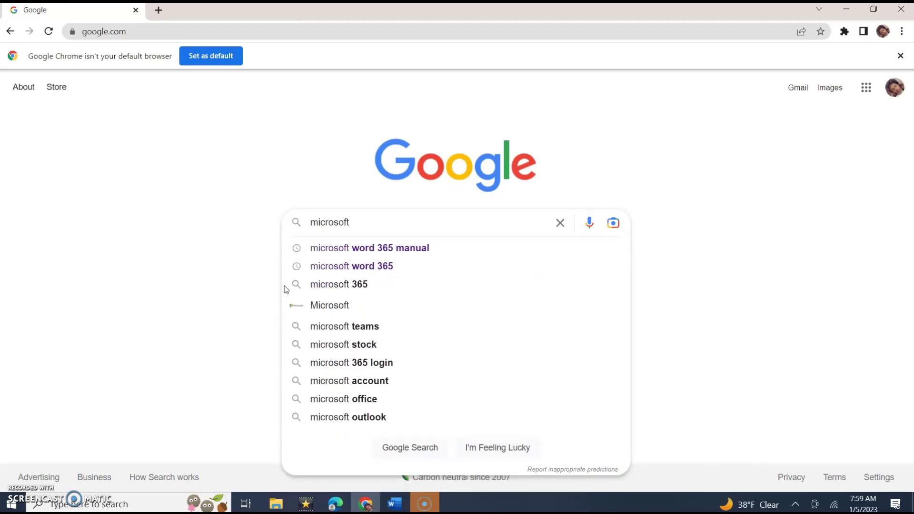
{"action": "type", "text": " office"}
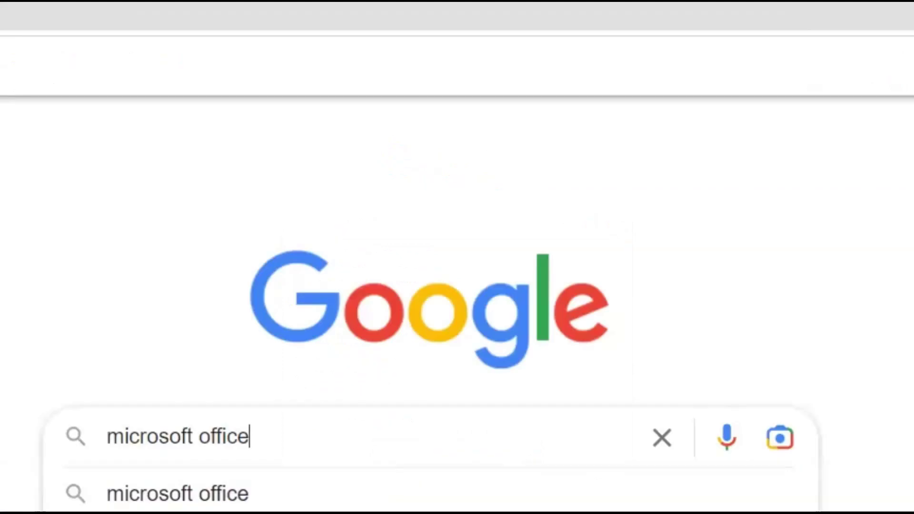
{"action": "type", "text": " web"}
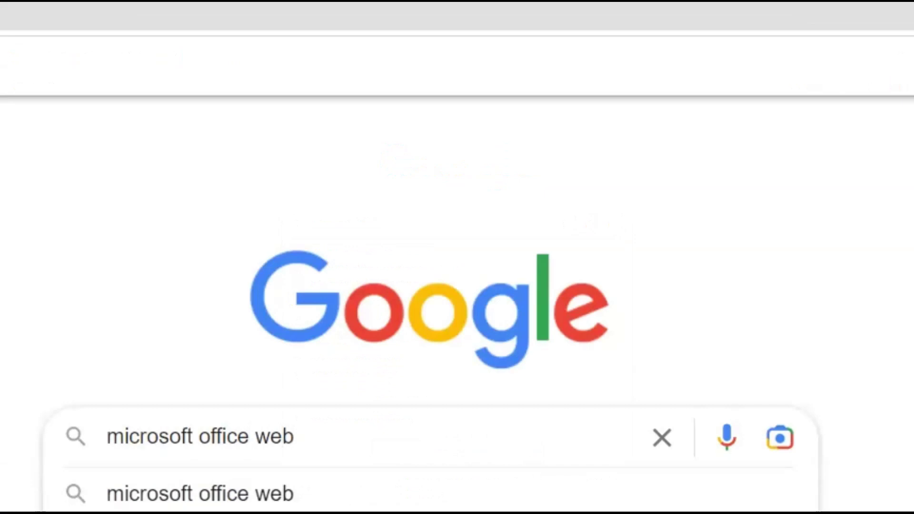
{"action": "type", "text": " version"}
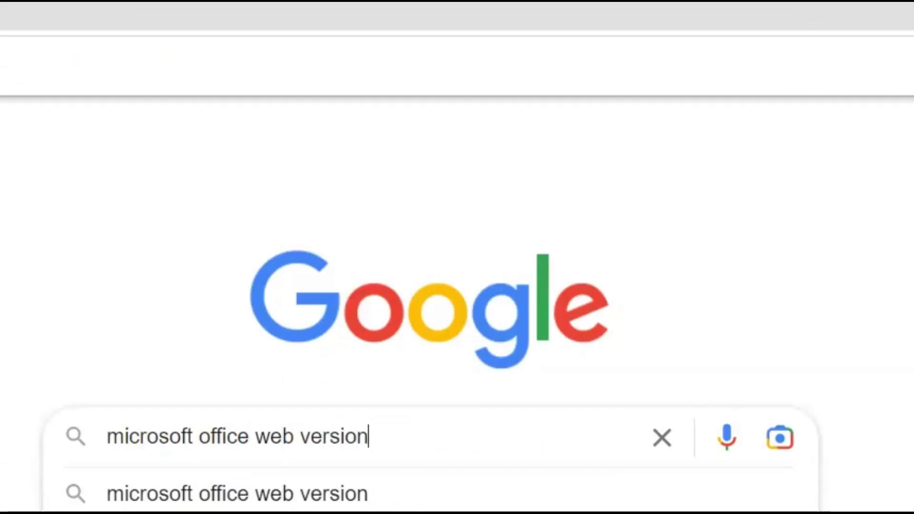
{"action": "key", "text": "Return"}
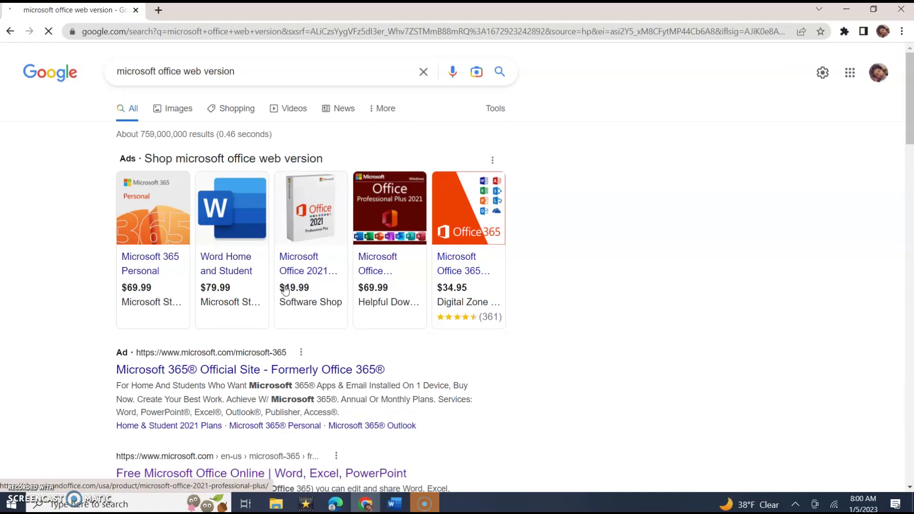
{"action": "scroll", "coordinate": [49, 423], "scroll_direction": "down", "scroll_amount": 2}
{"action": "scroll", "coordinate": [49, 423], "scroll_direction": "down", "scroll_amount": 3}
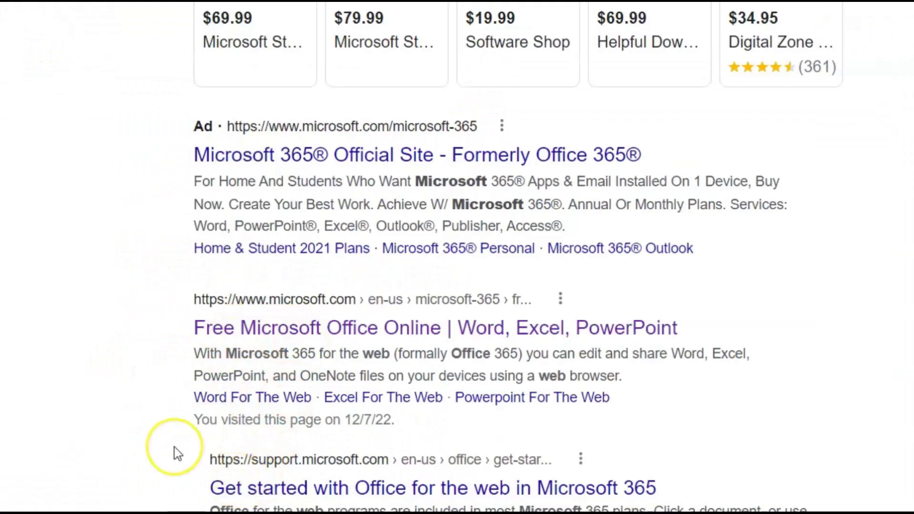
{"action": "scroll", "coordinate": [104, 431], "scroll_direction": "down", "scroll_amount": 2}
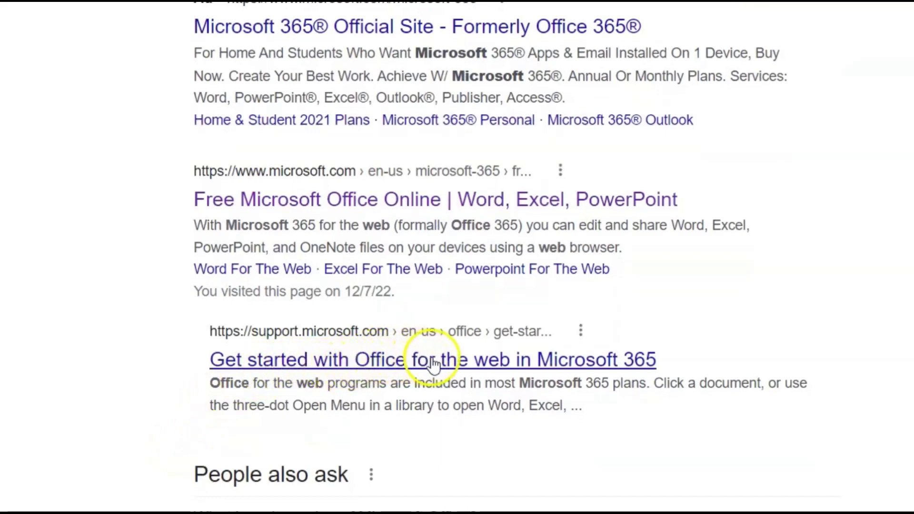
{"action": "scroll", "coordinate": [506, 372], "scroll_direction": "down", "scroll_amount": 3}
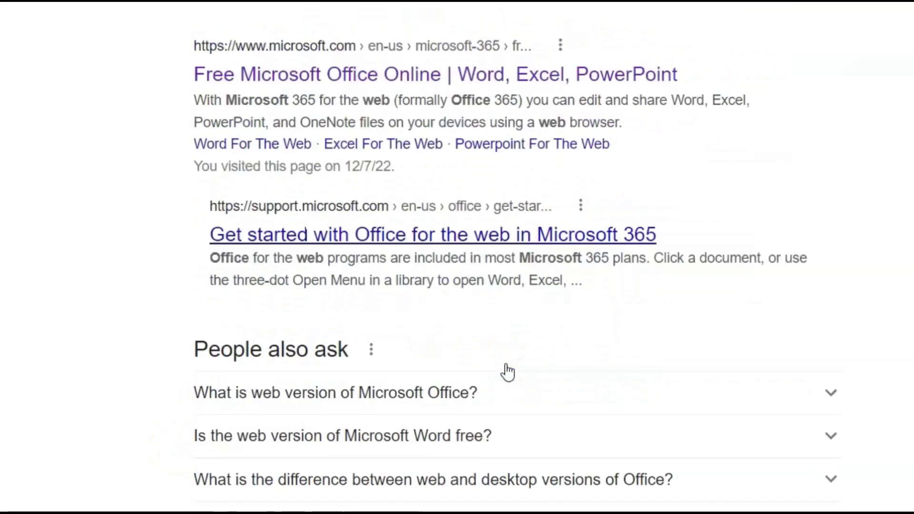
{"action": "scroll", "coordinate": [506, 371], "scroll_direction": "up", "scroll_amount": 4}
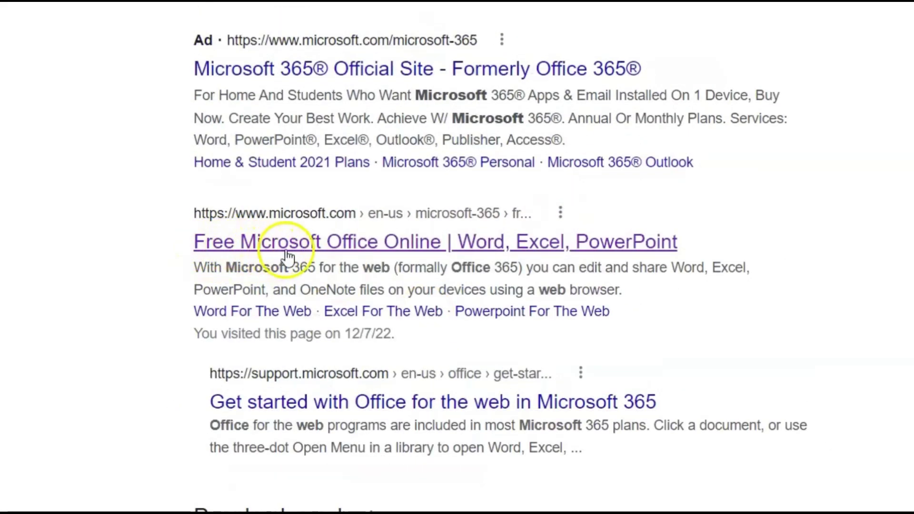
- Open the 'Free Microsoft Office Online' result and continue to the Microsoft account sign-in page
{"action": "left_click", "coordinate": [335, 245]}
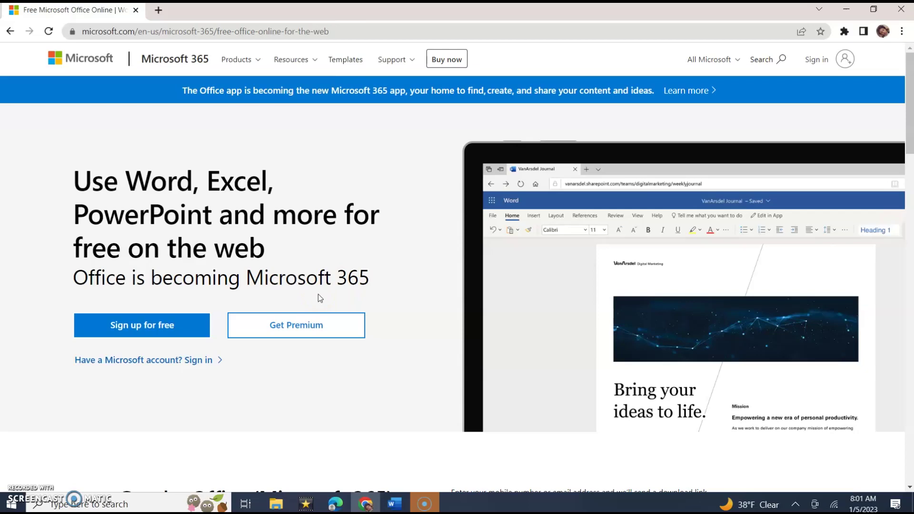
{"action": "left_click", "coordinate": [116, 326]}
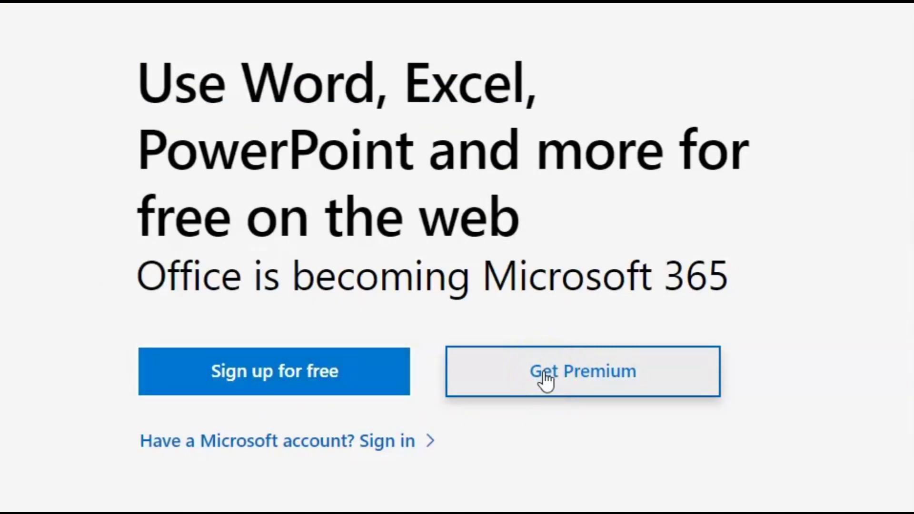
{"action": "left_click", "coordinate": [163, 457]}
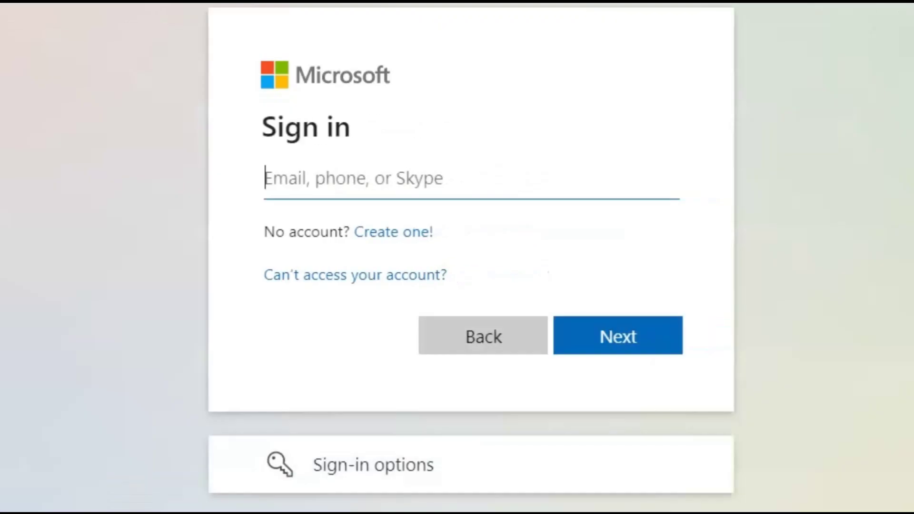
- Sign in with the account e-mail and password, declining to stay signed in
{"action": "left_click", "coordinate": [337, 164]}
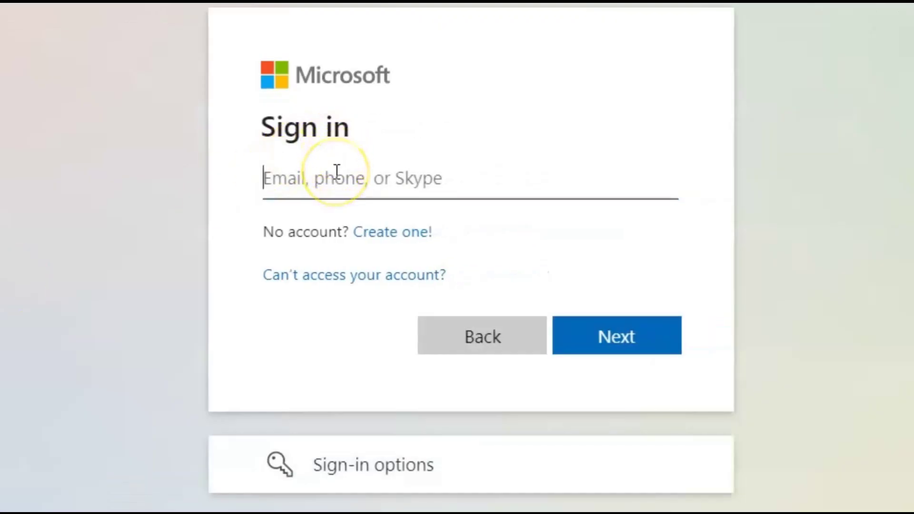
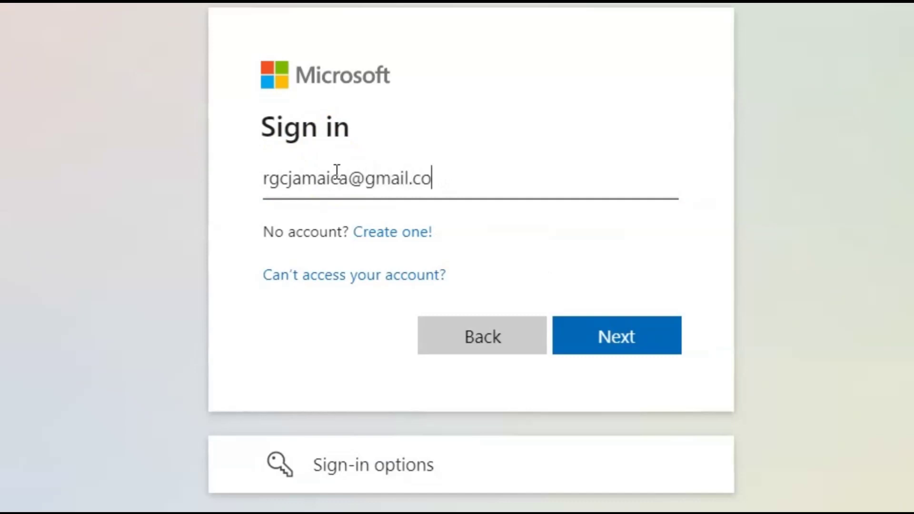
{"action": "left_click", "coordinate": [548, 326]}
{"action": "left_click", "coordinate": [604, 342]}
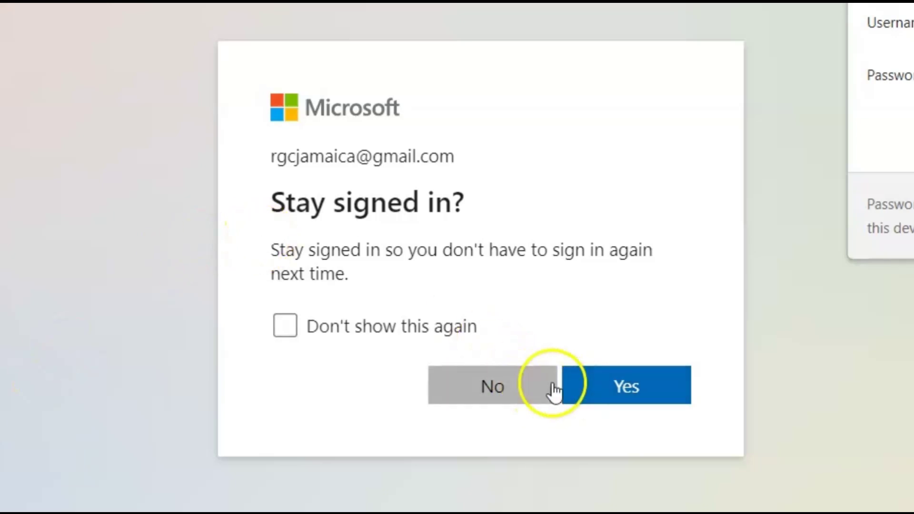
{"action": "left_click", "coordinate": [524, 388]}
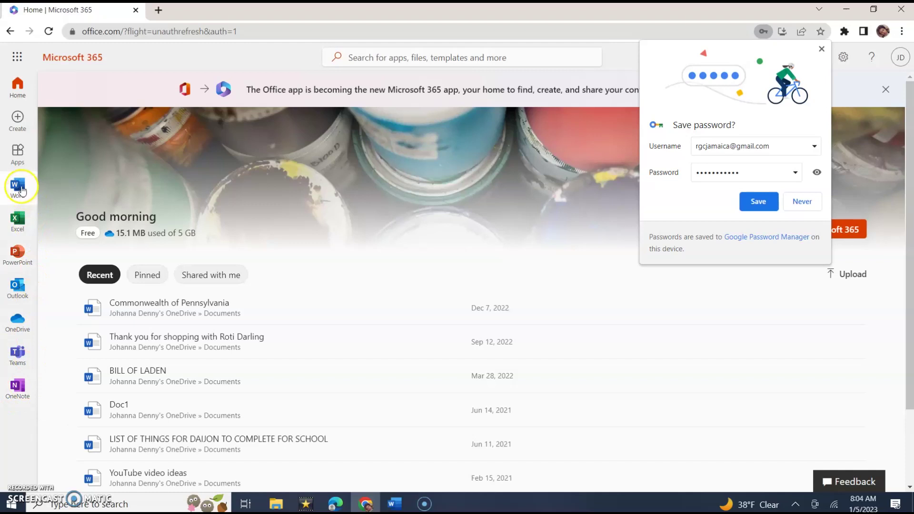
- Go to the Word start page from the Microsoft 365 sidebar
{"action": "left_click", "coordinate": [20, 188]}
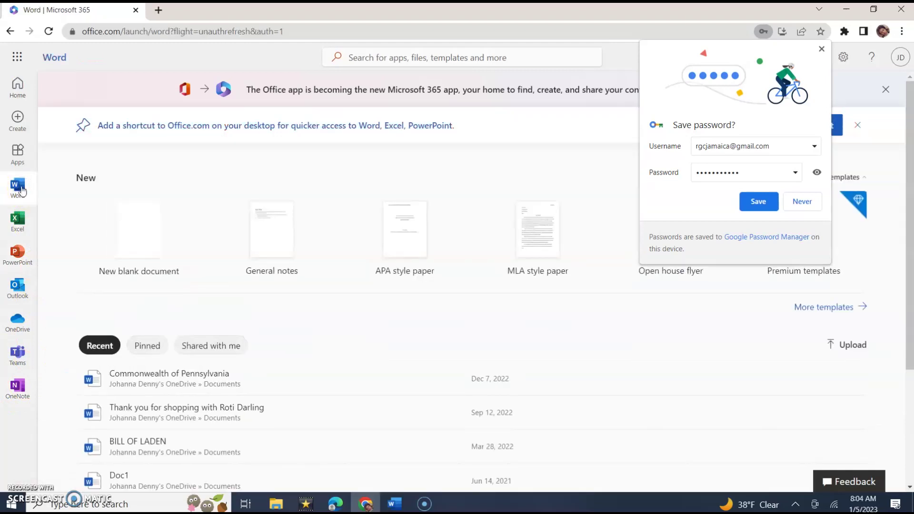
- Create a blank document and type 'Subscribe to Microsoft Word Tutorials Only!'
{"action": "left_click", "coordinate": [145, 231]}
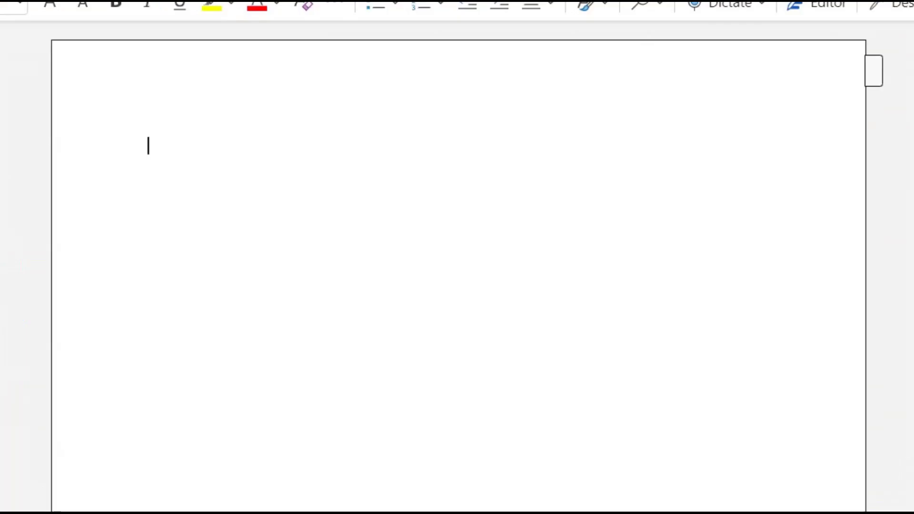
{"action": "type", "text": "Subscrober"}
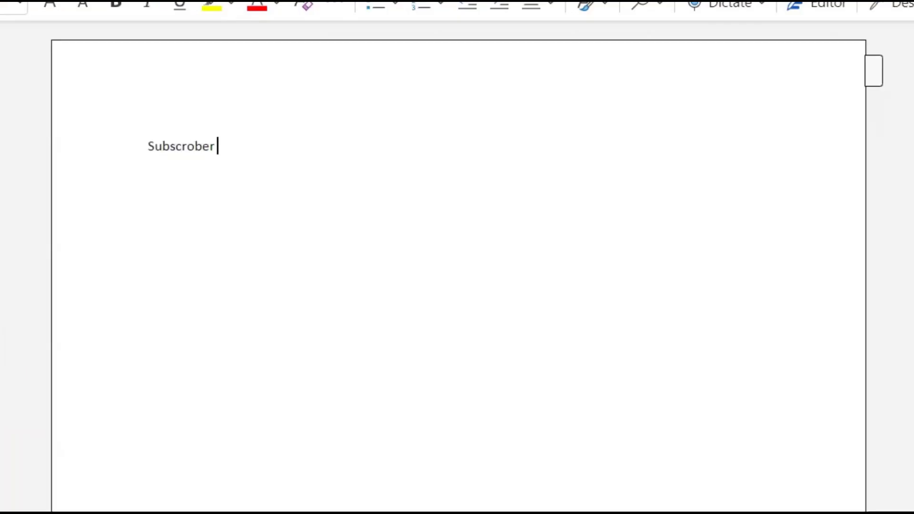
{"action": "key", "text": "BackSpace"}
{"action": "key", "text": "BackSpace"}
{"action": "key", "text": "BackSpace"}
{"action": "key", "text": "BackSpace"}
{"action": "key", "text": "BackSpace"}
{"action": "type", "text": "riber"}
{"action": "key", "text": "BackSpace"}
{"action": "type", "text": "to Microsoft Yo"}
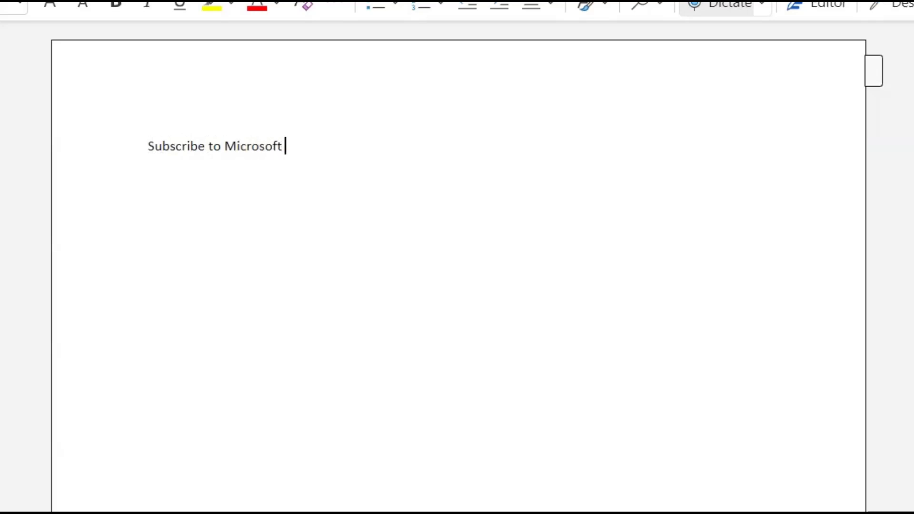
{"action": "key", "text": "BackSpace"}
{"action": "key", "text": "BackSpace"}
{"action": "type", "text": "Word Tutorials Only!"}
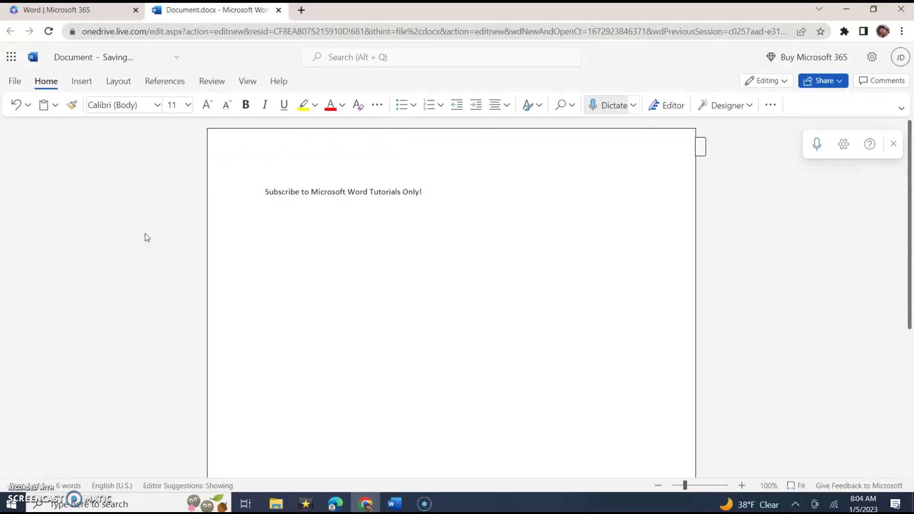
- Save a copy online via File > Save as, choosing the OneDrive Documents folder
{"action": "left_click", "coordinate": [15, 82]}
{"action": "left_click", "coordinate": [43, 213]}
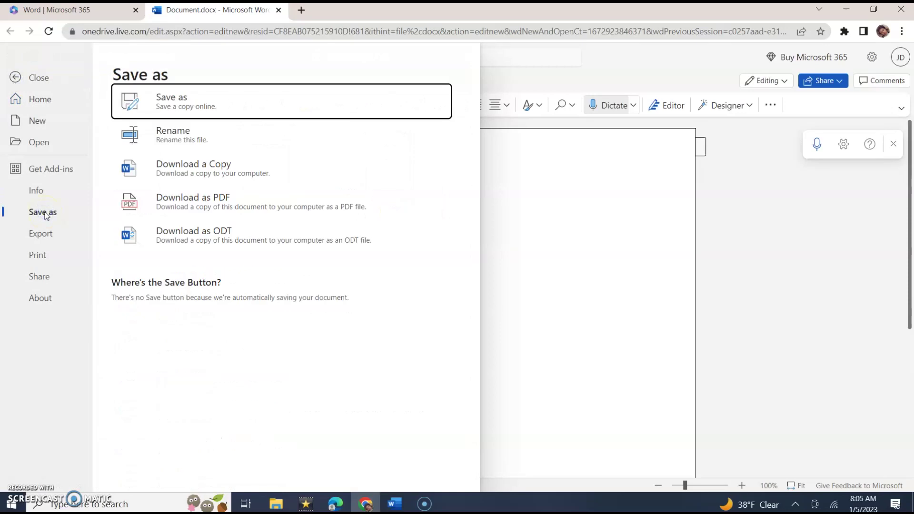
{"action": "key", "text": "Return"}
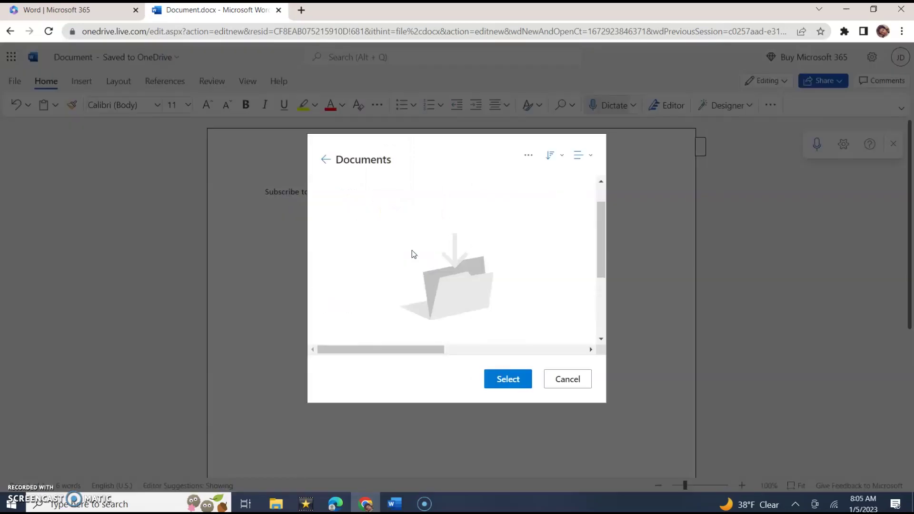
{"action": "left_click", "coordinate": [509, 378]}
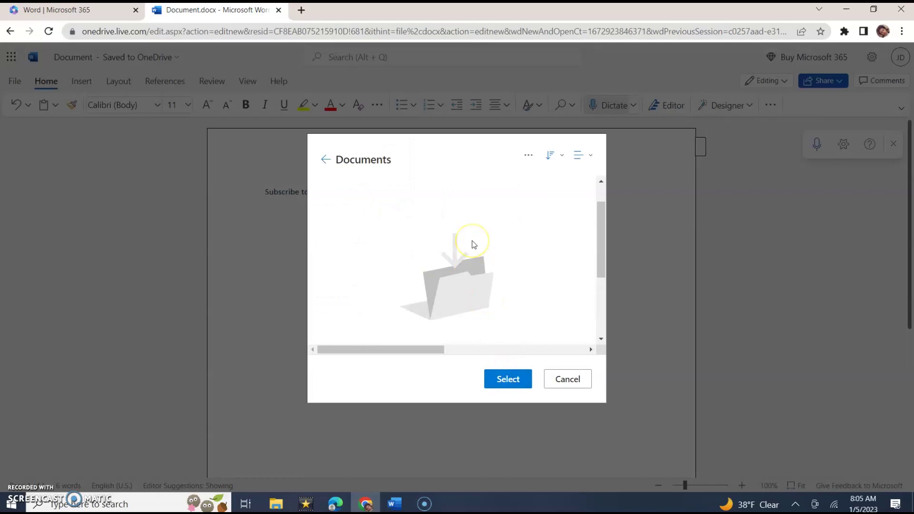